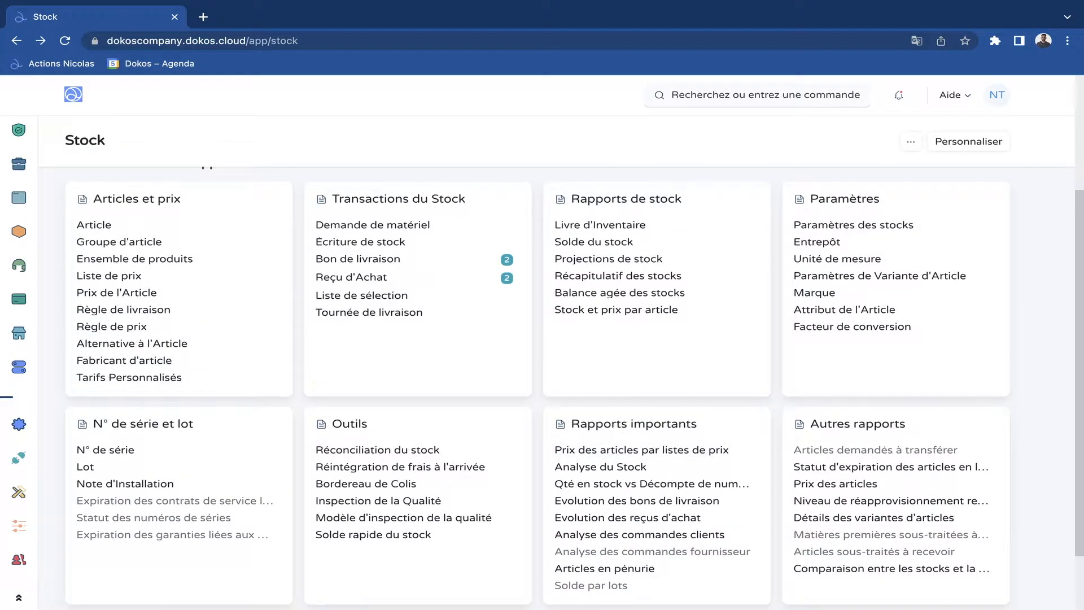
Add the item Dokoboard with a quantity of 5 to the new customer order's articles table.
scroll(374, 339, up, 3)
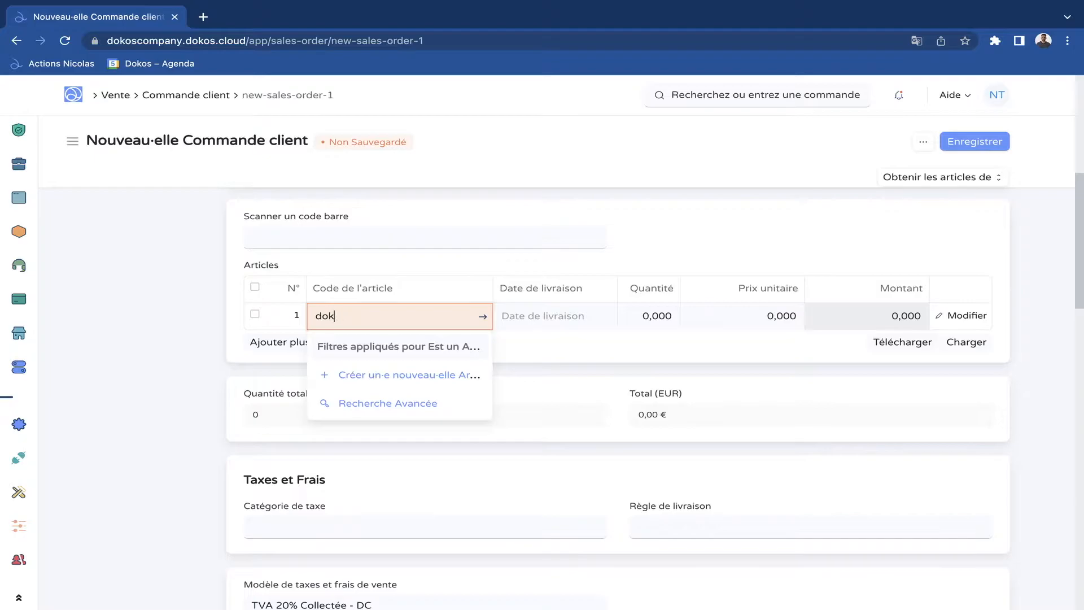
key(BackSpace)
key(BackSpace)
key(BackSpace)
text(do)
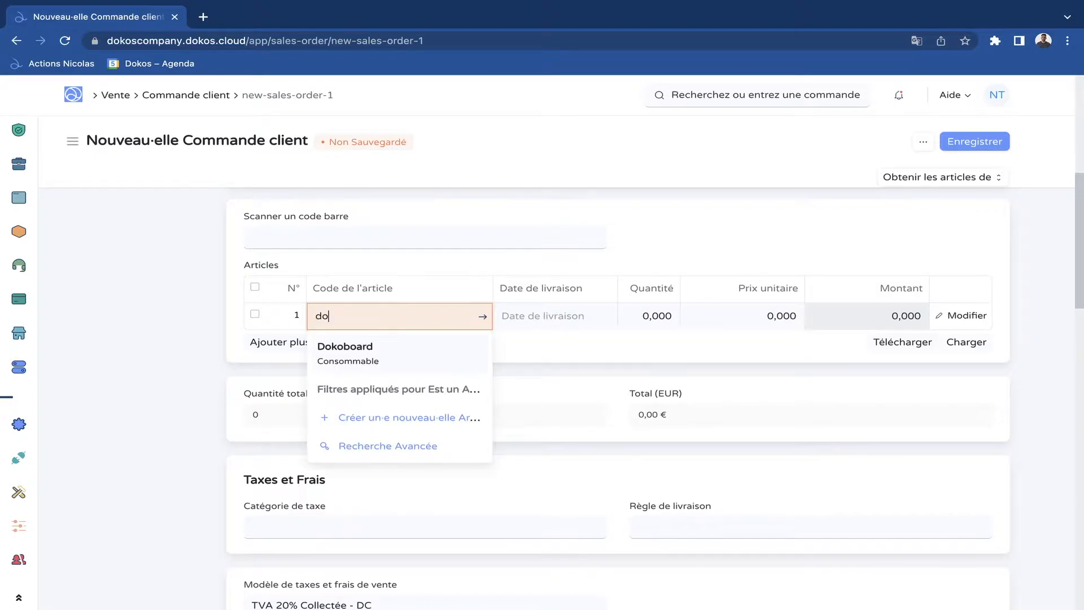
key(Return)
click(668, 316)
text(5)
key(Tab)
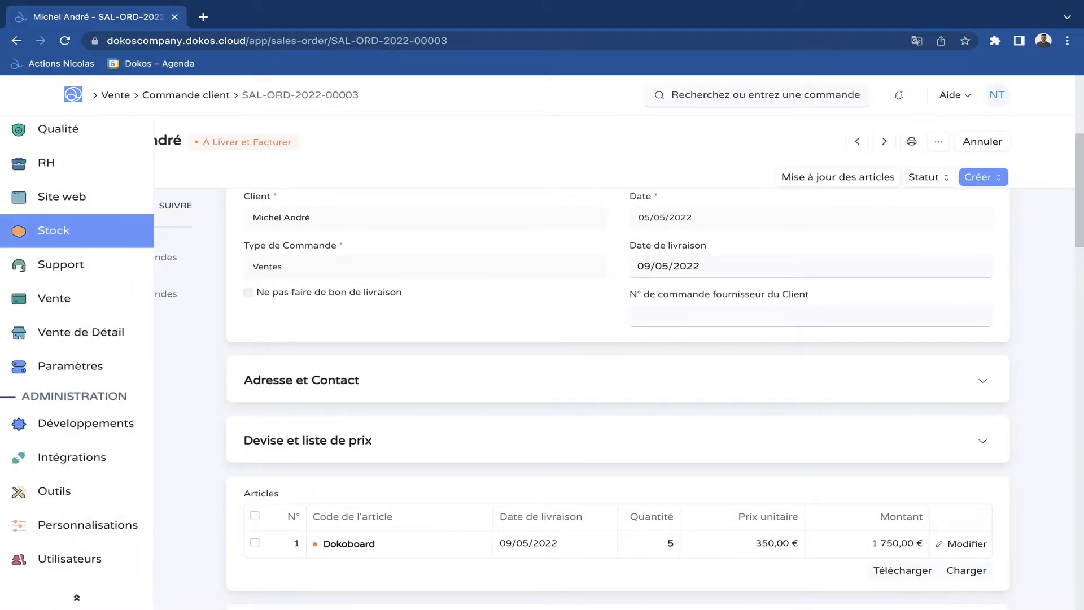
Open the Dokoboard item record from Stock and examine its stock levels in the Magasins - DC warehouse.
click(19, 231)
scroll(415, 396, down, 1)
click(254, 356)
click(304, 271)
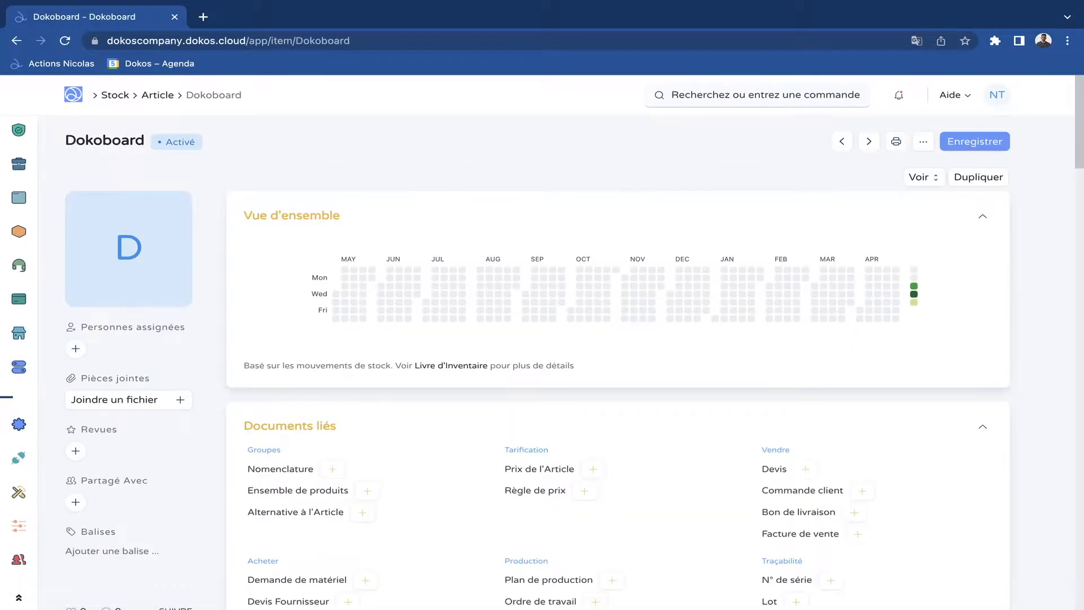
scroll(565, 395, down, 6)
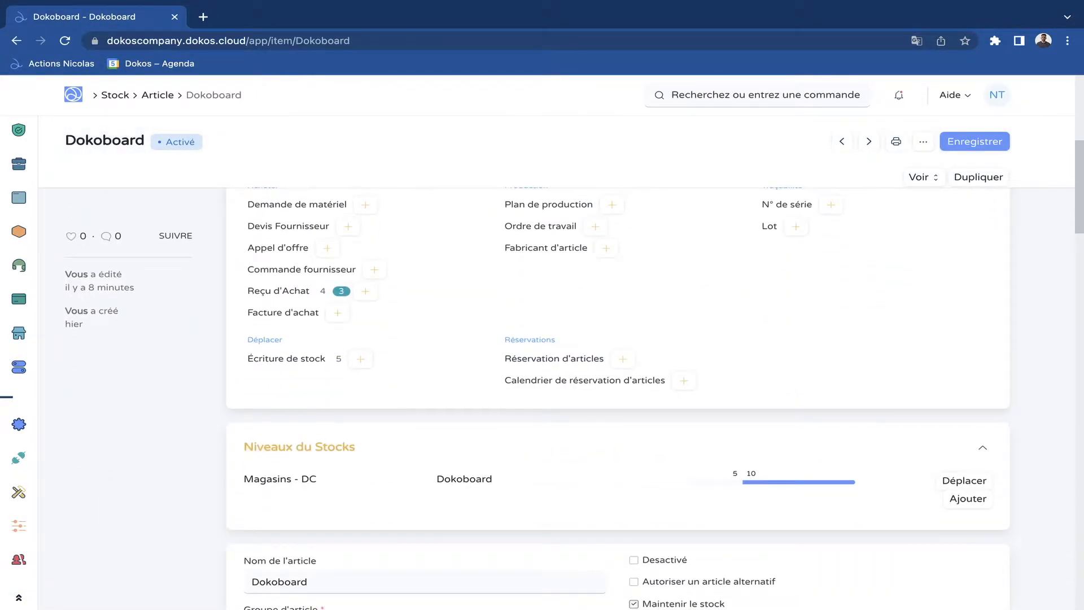
scroll(565, 396, down, 1)
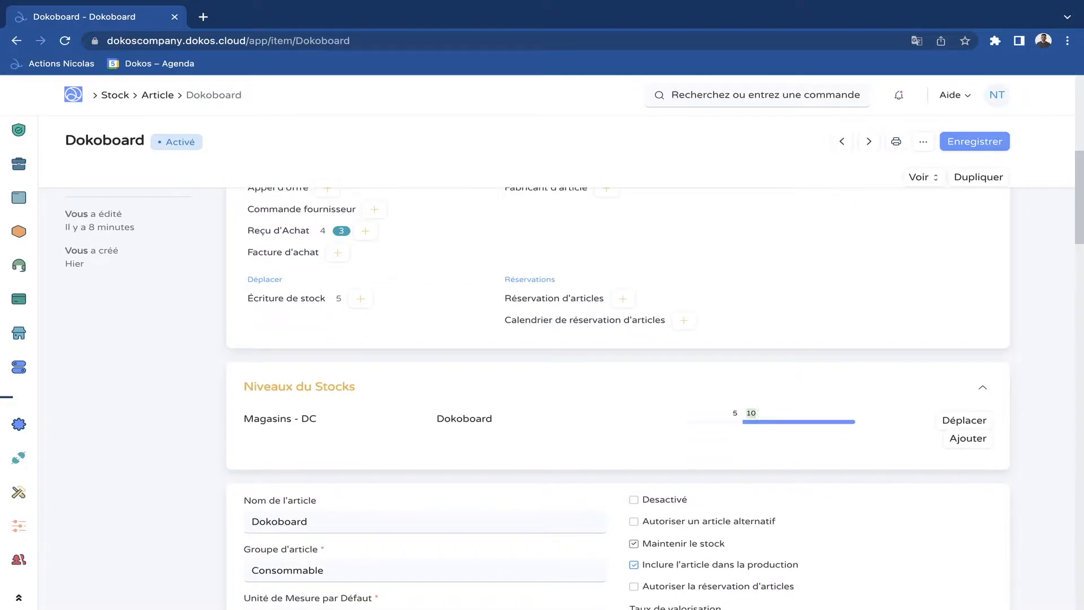
mouse_move(764, 421)
scroll(735, 414, up, 6)
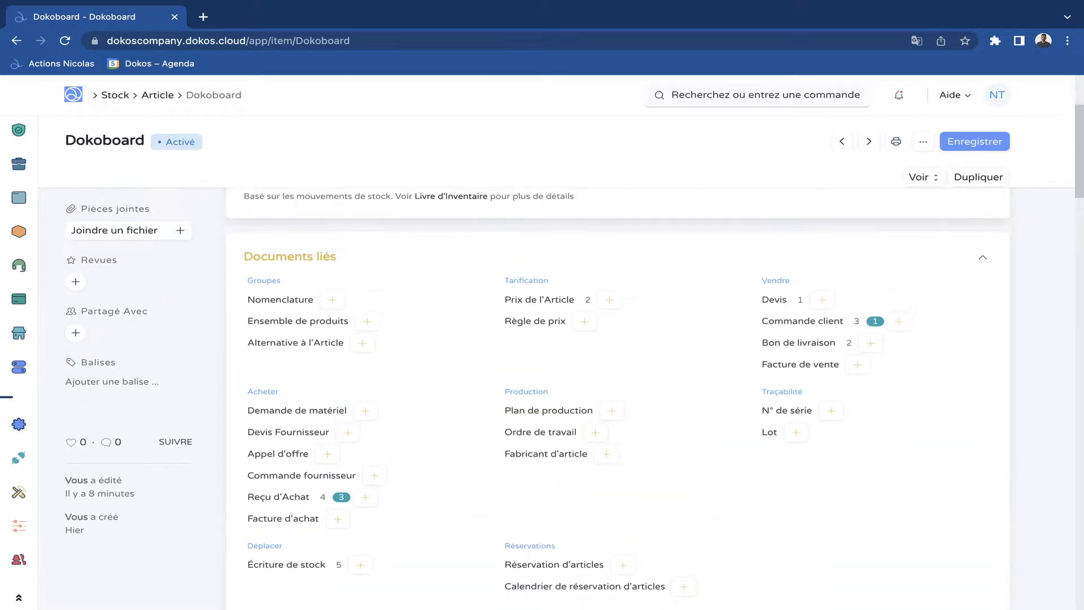
Open the Projections de stock report and widen the reserved, requested and ordered quantity columns to read them.
click(116, 95)
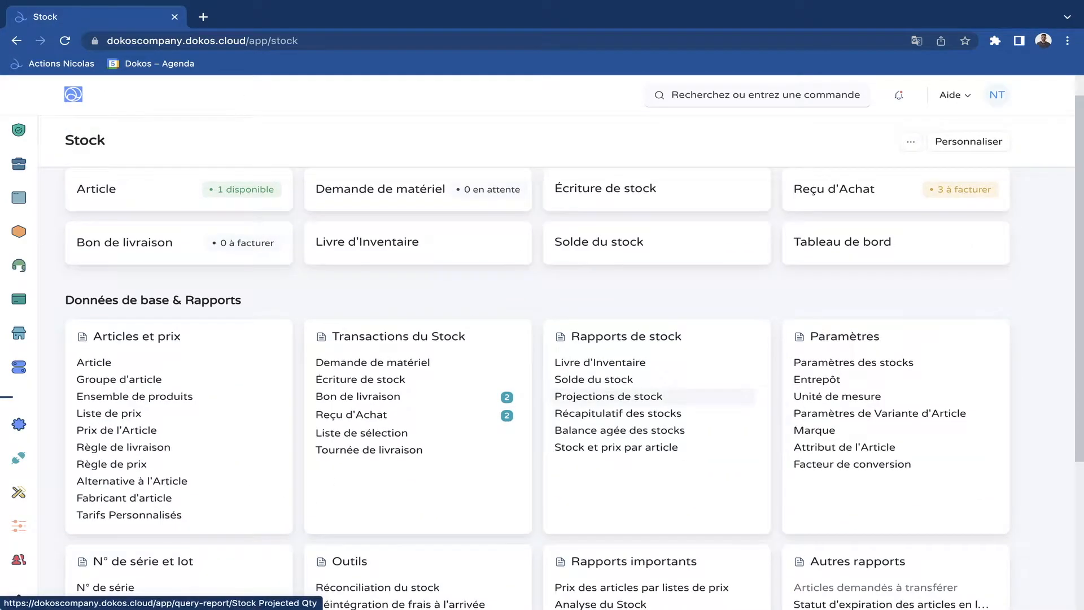
click(621, 396)
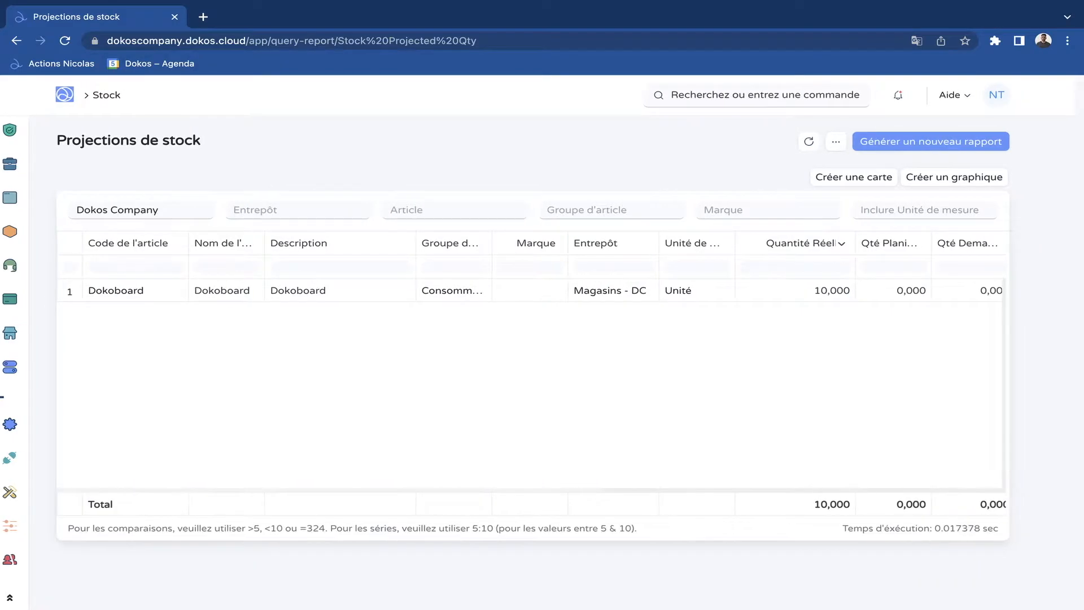
scroll(540, 367, right, 5)
drag(826, 243, 565, 247)
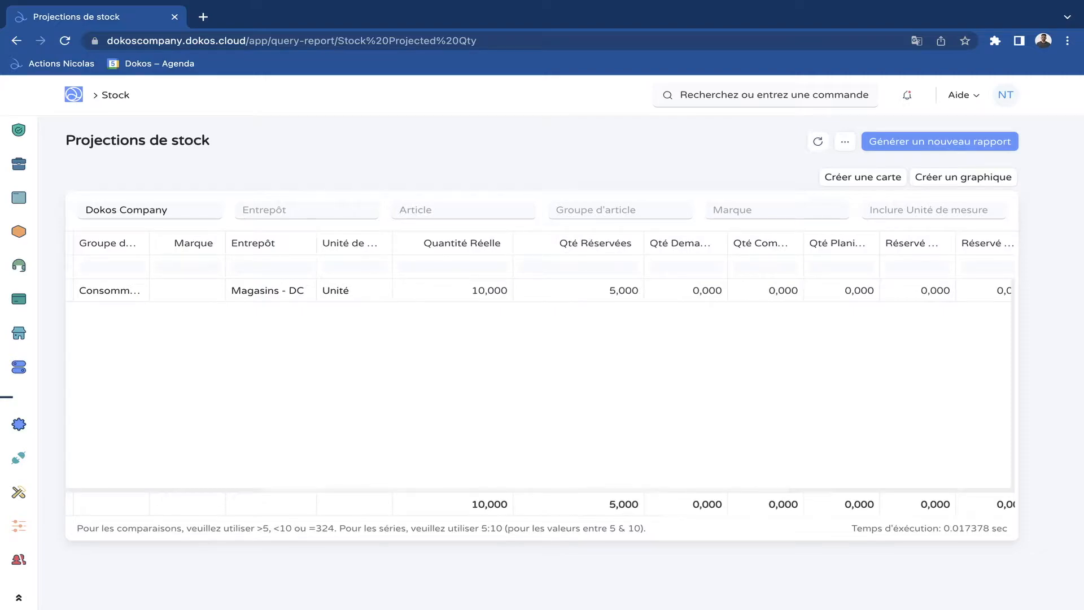
drag(728, 244, 814, 244)
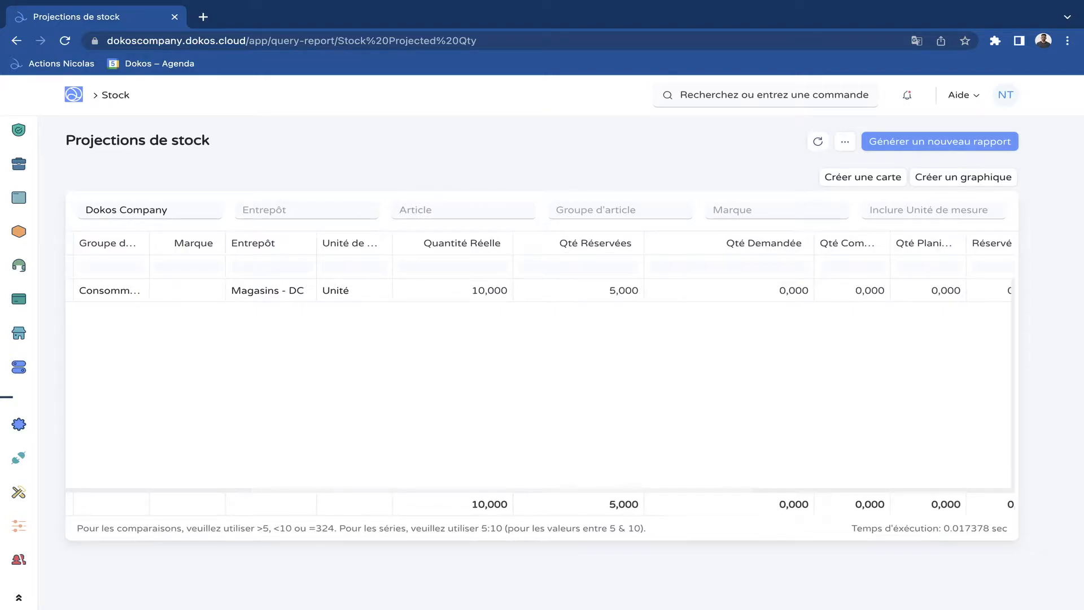
scroll(541, 362, right, 1)
drag(824, 243, 885, 243)
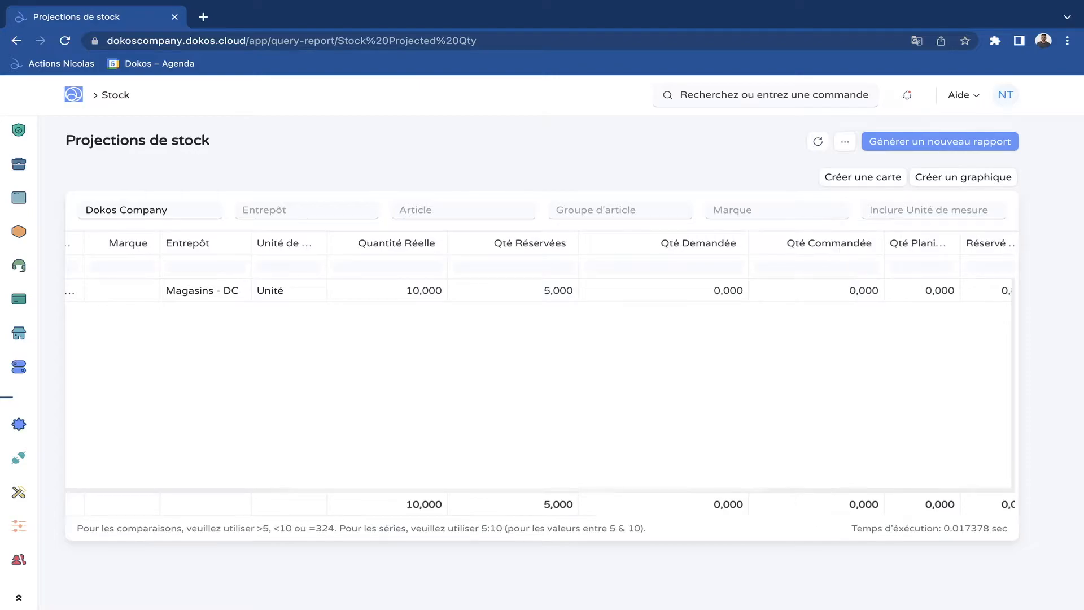
key(alt+Left)
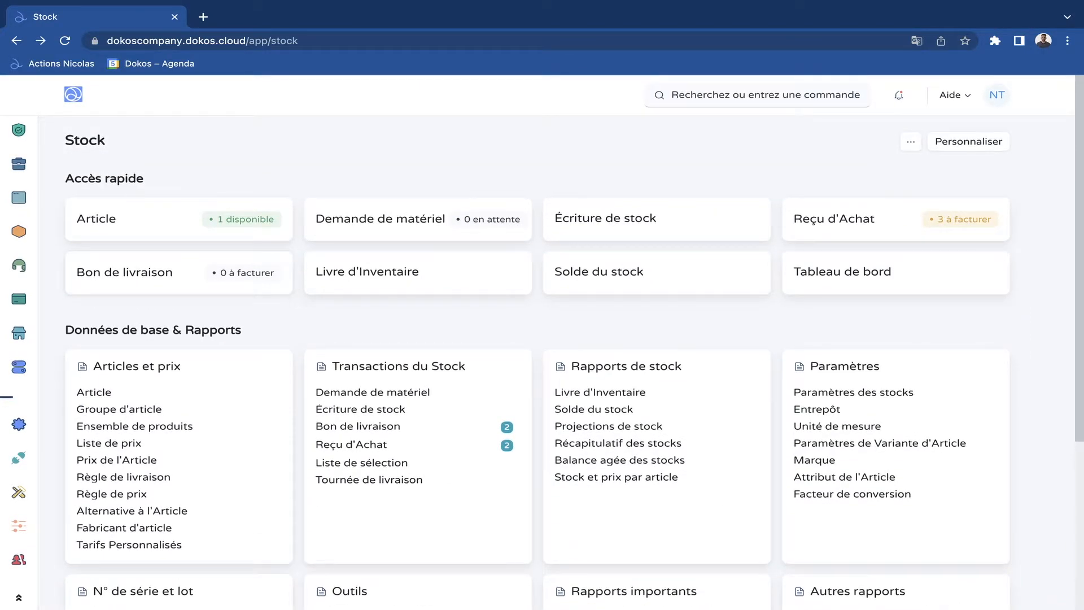
Open the customer order awaiting delivery from the Vente module and create a delivery note from it.
click(163, 274)
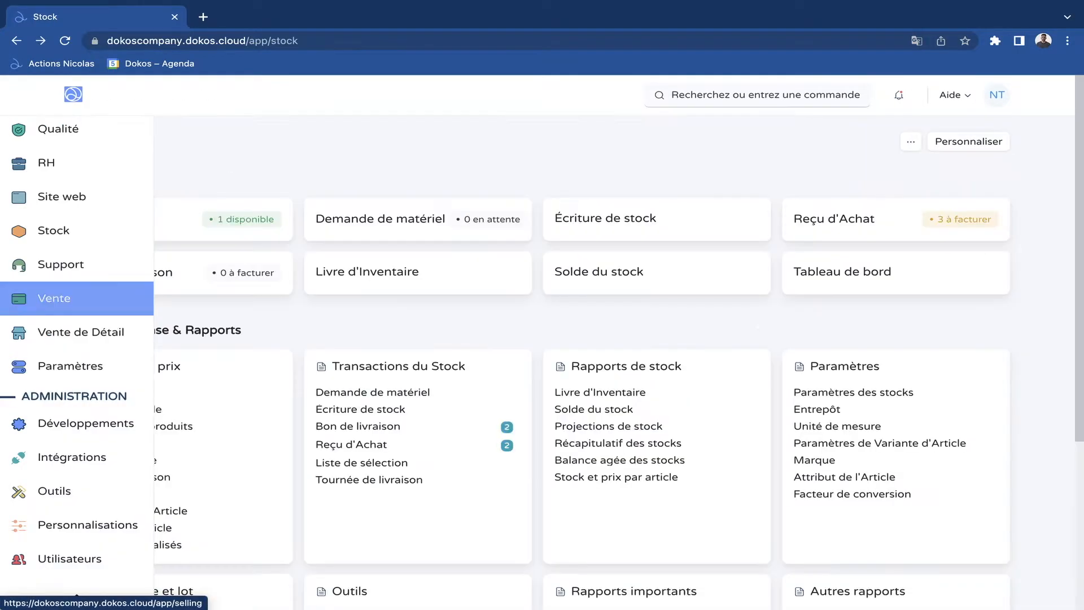
click(52, 299)
scroll(536, 362, down, 2)
click(368, 387)
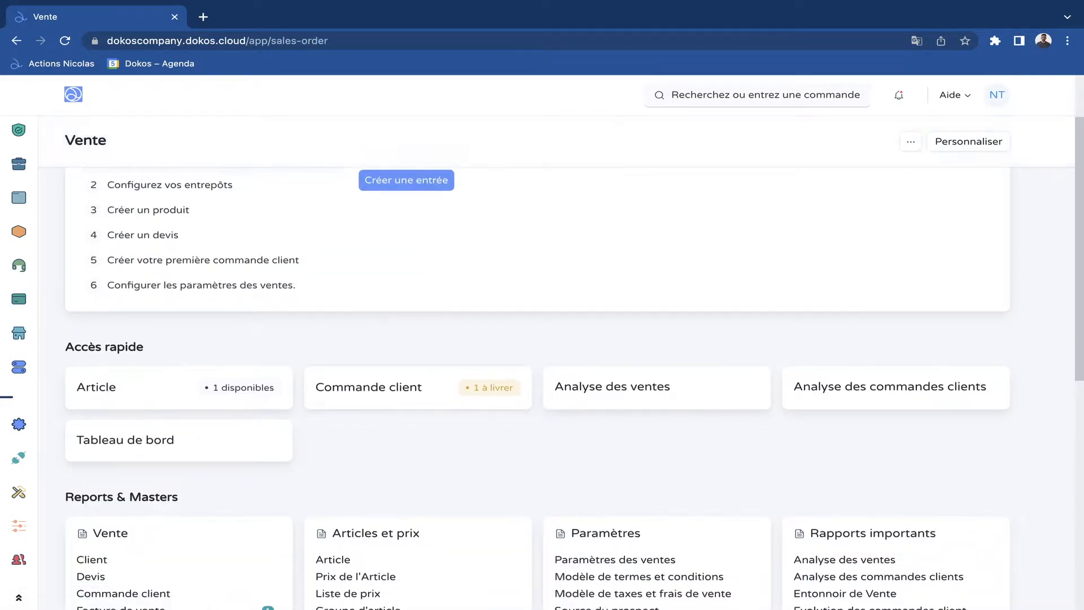
click(309, 276)
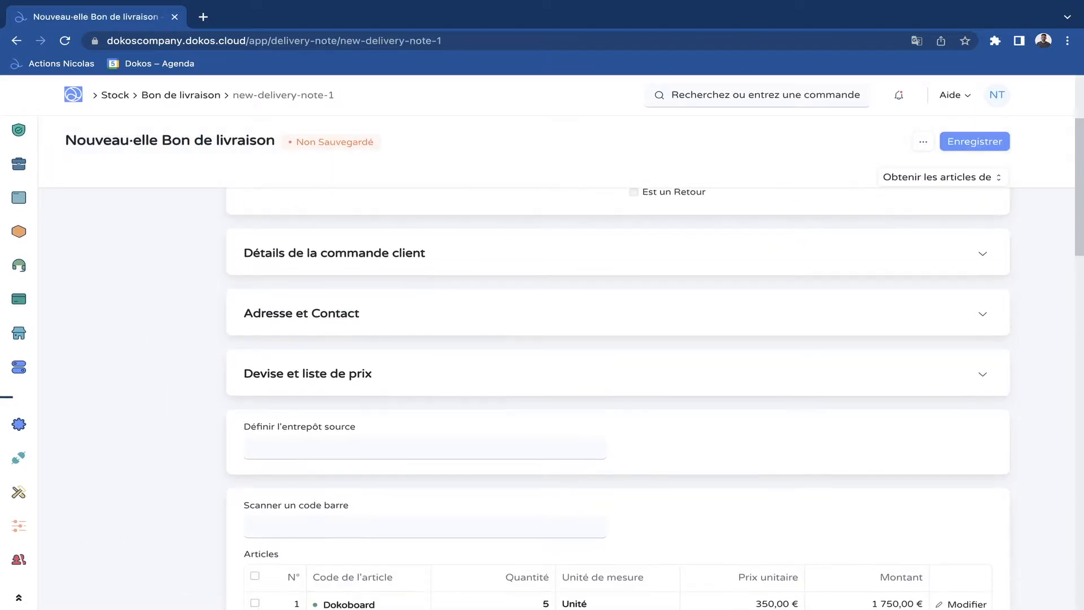
Check the Dokoboard line in the new delivery note, then save and submit the note.
scroll(617, 378, down, 4)
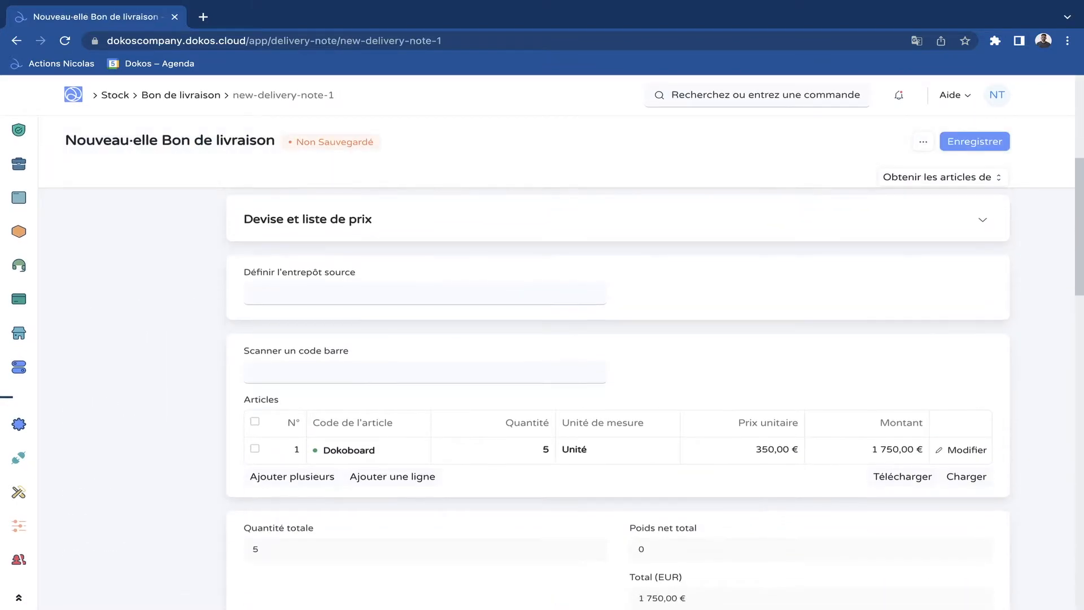
key(ctrl+s)
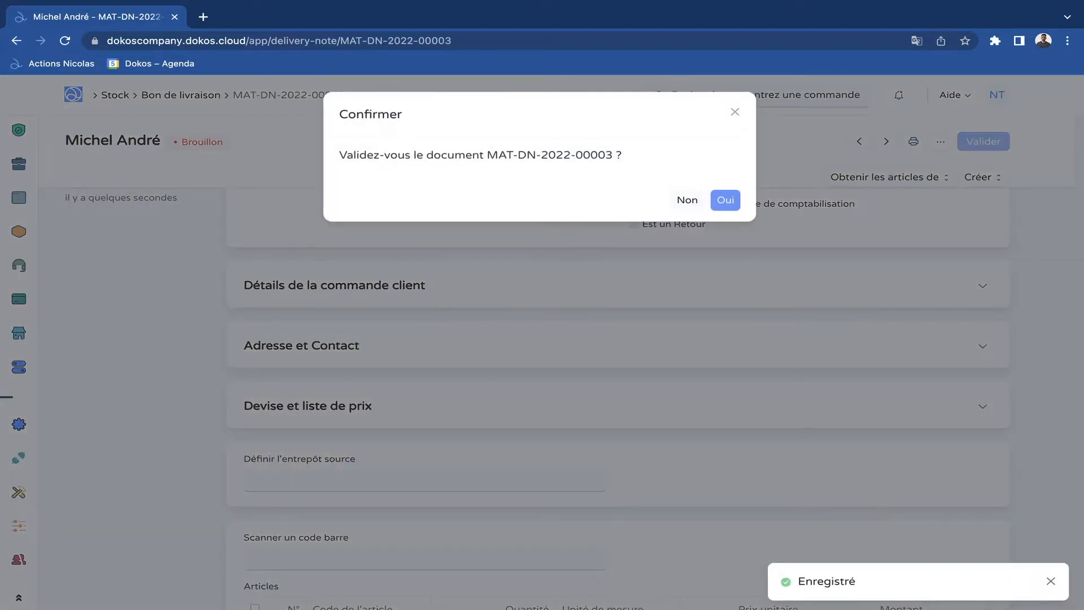
click(723, 198)
Return to the Dokoboard item record and review its stock level after the delivery.
click(115, 95)
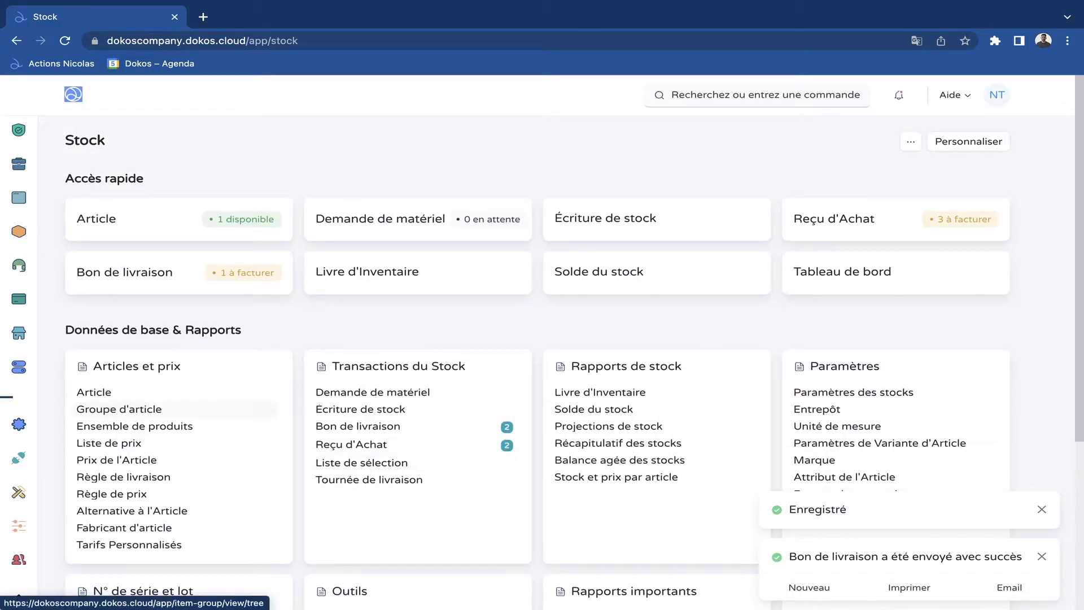
click(94, 393)
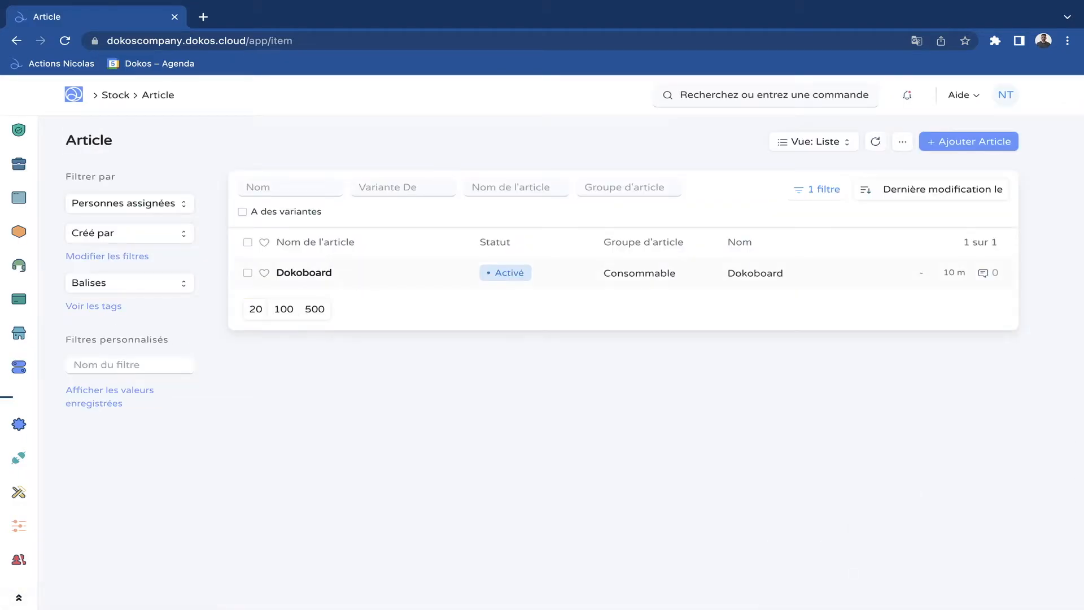
click(304, 273)
scroll(618, 396, down, 7)
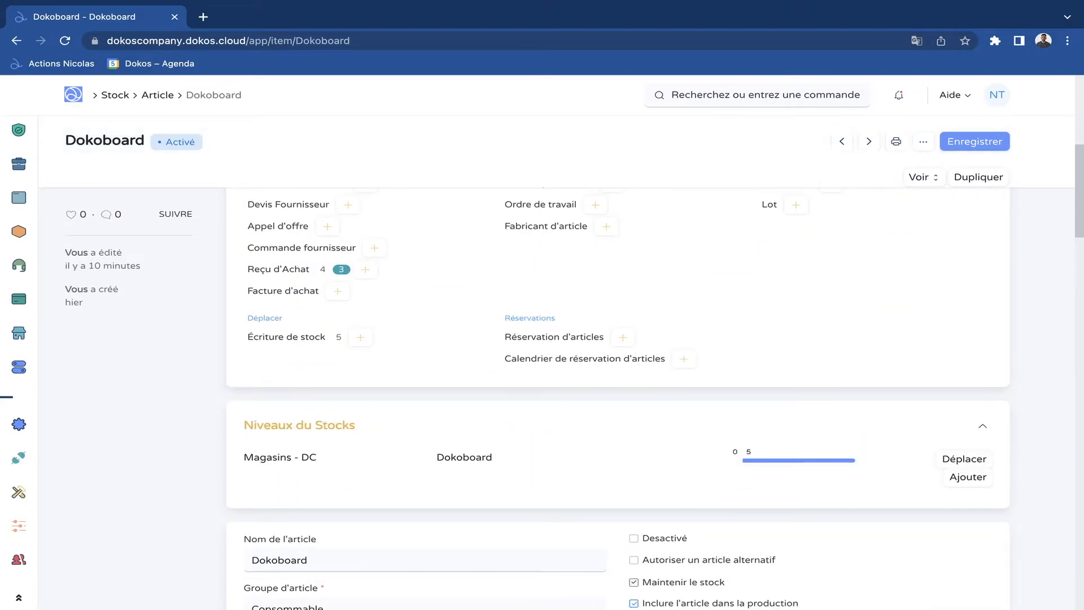
scroll(618, 395, down, 1)
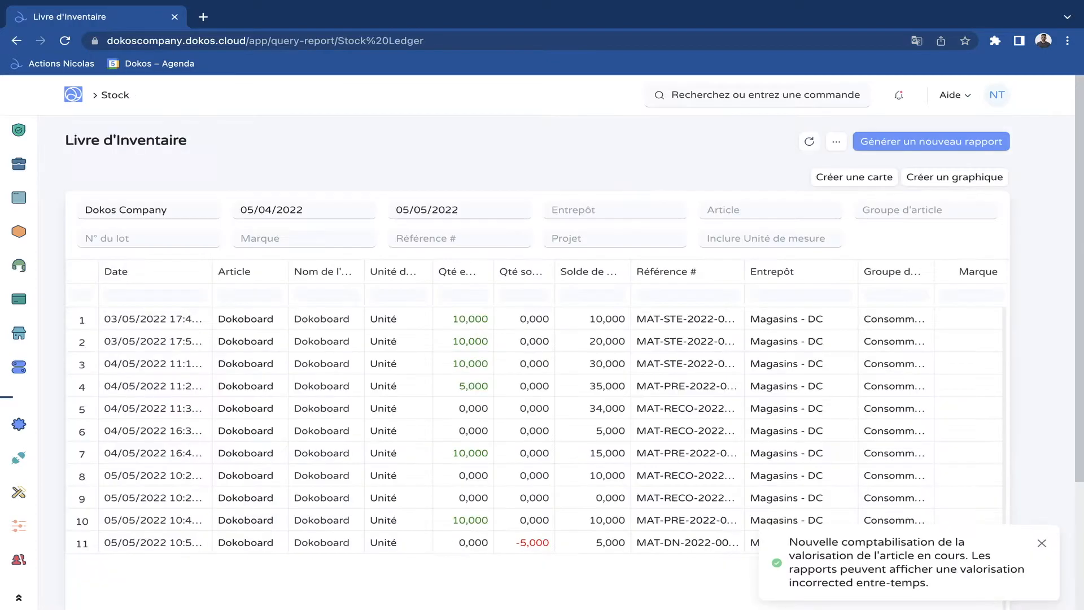
Examine the Dokoboard movements in the Livre d'Inventaire report and open the delivery note referenced in the last row.
scroll(684, 433, down, 2)
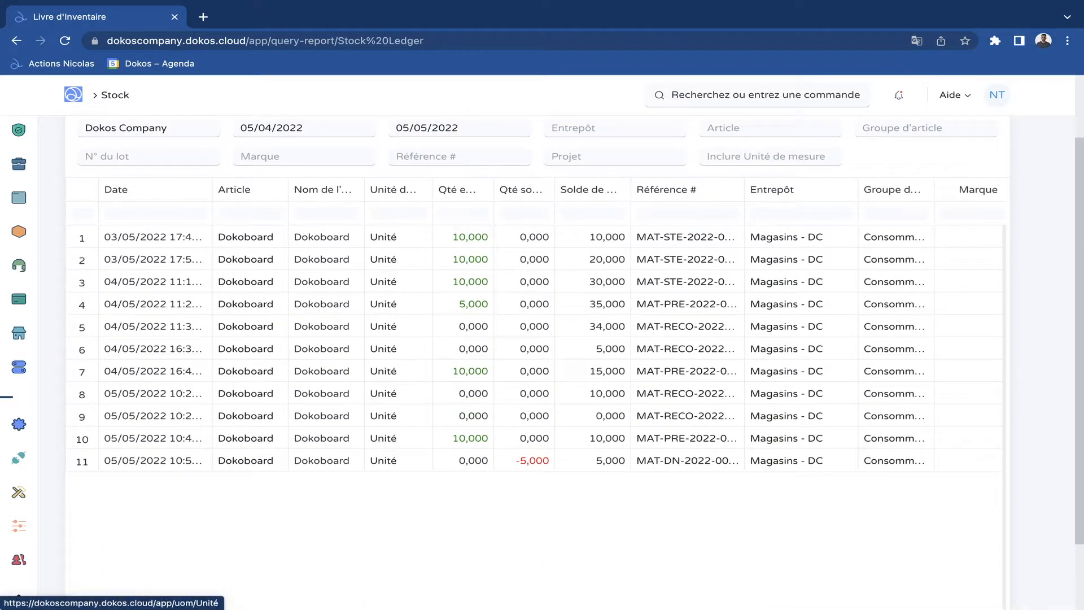
scroll(577, 330, down, 1)
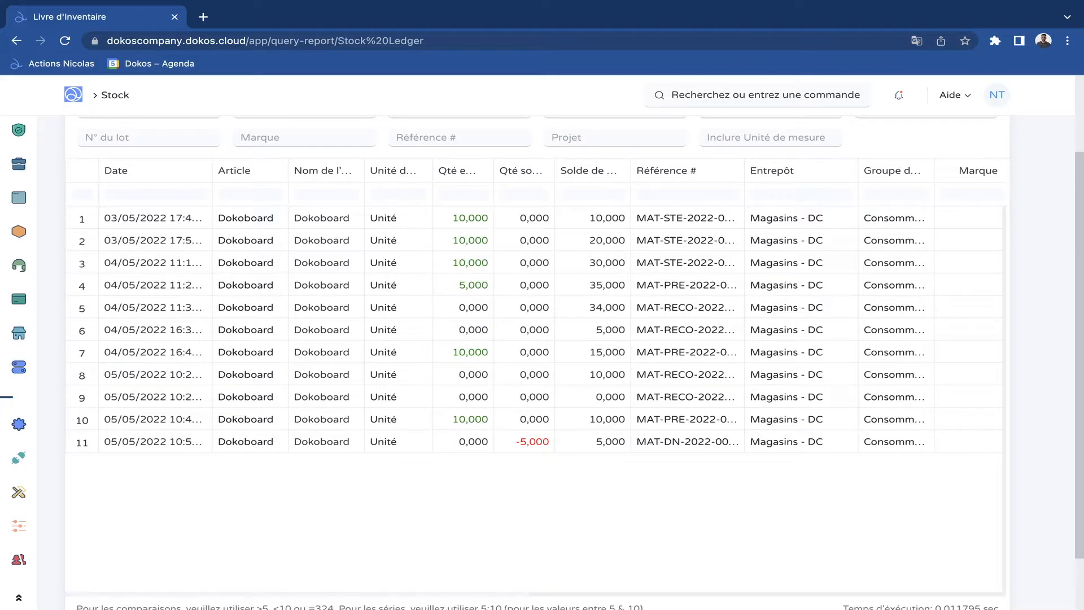
scroll(661, 441, right, 5)
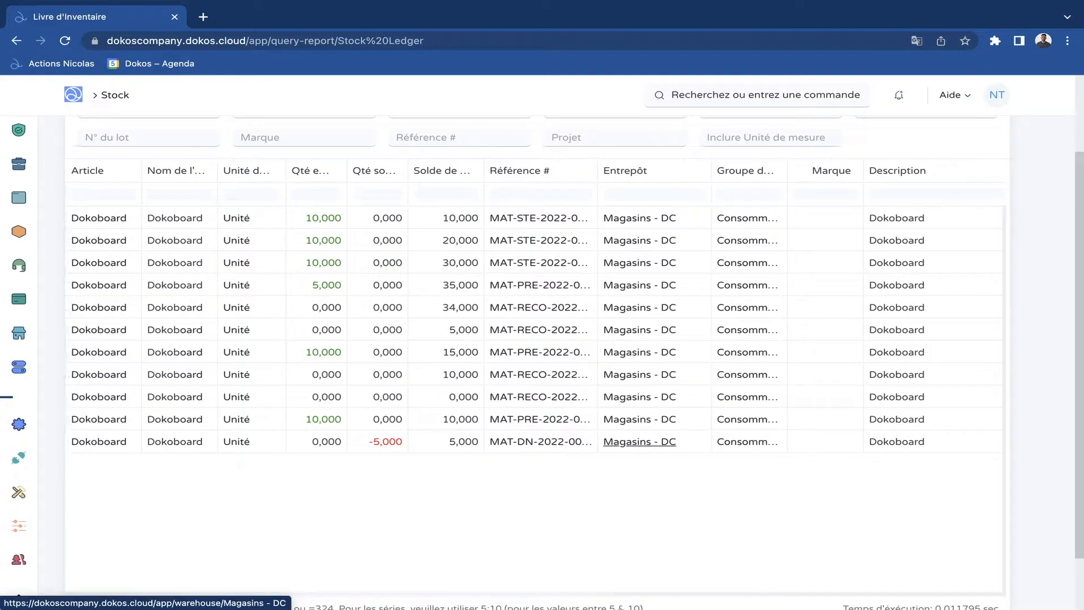
scroll(535, 330, right, 5)
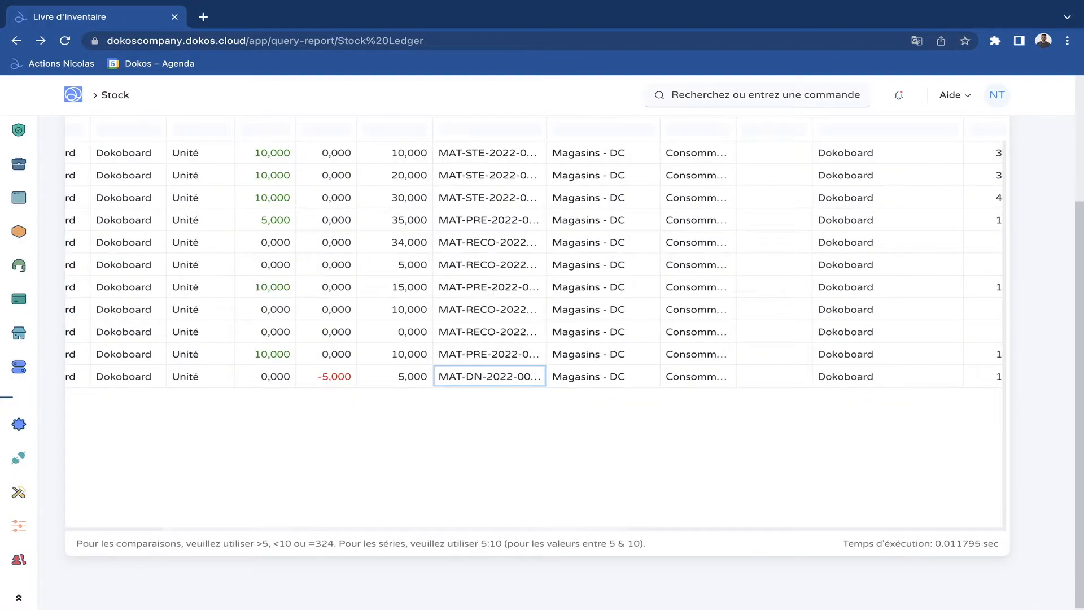
click(488, 376)
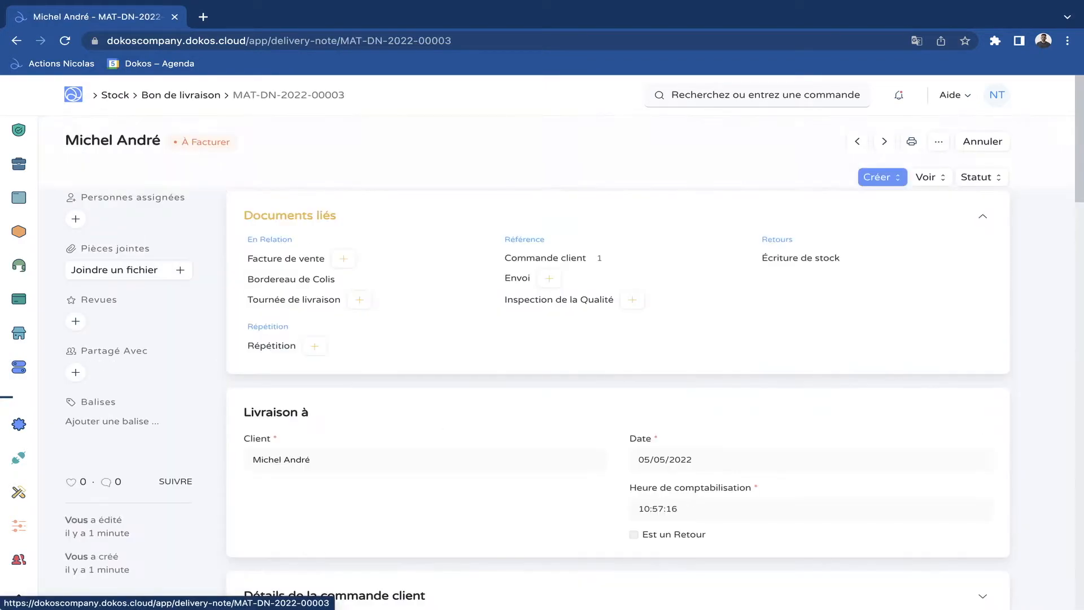
scroll(488, 376, down, 3)
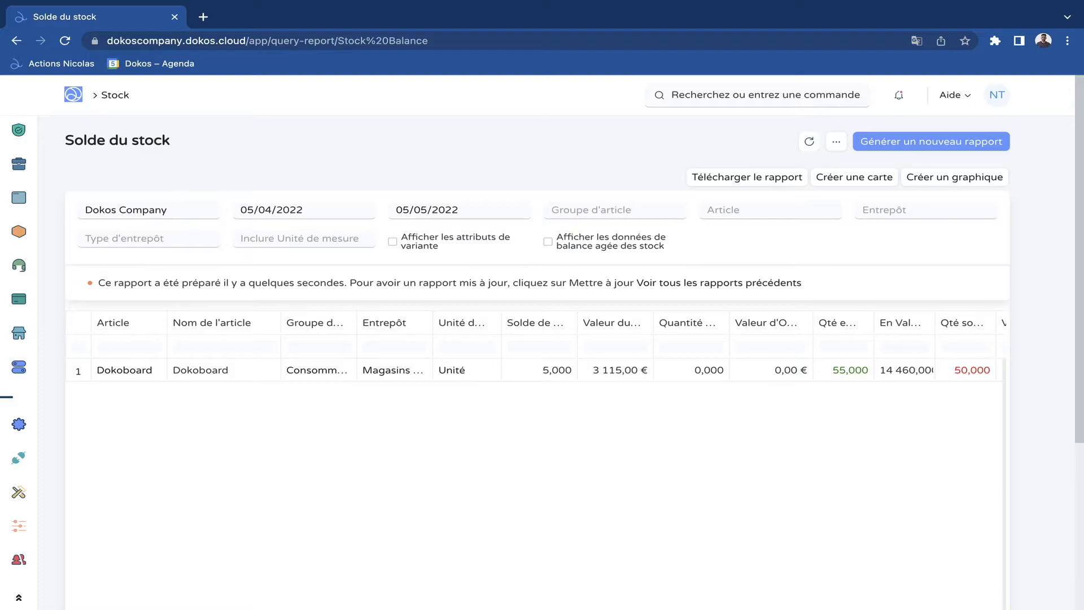
Start a new stock reconciliation from the Stock module and set its purpose to Réconciliation du stock.
key(alt+Left)
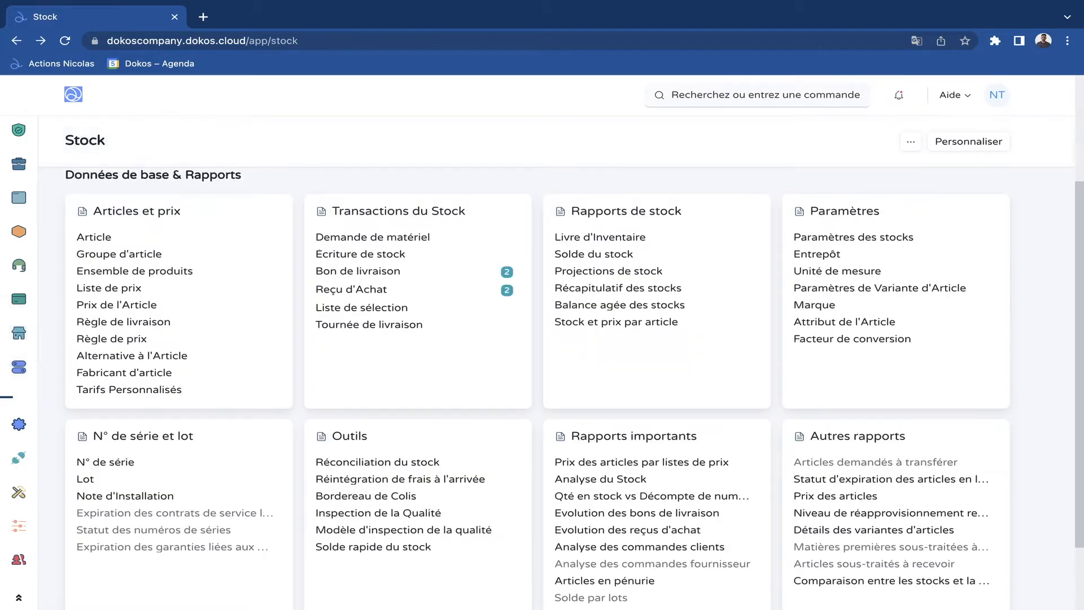
scroll(430, 395, down, 2)
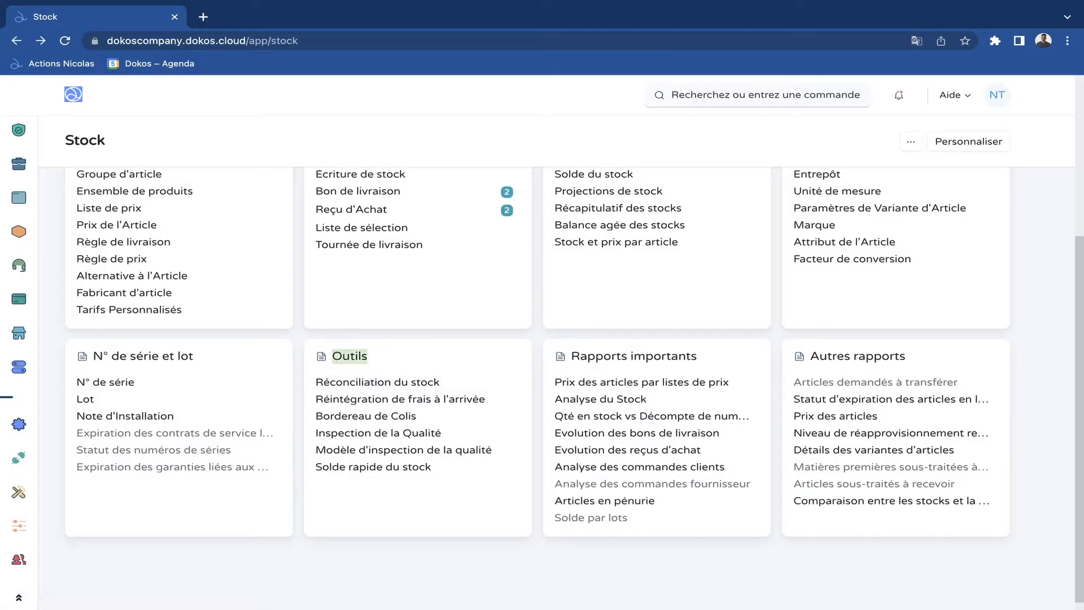
click(395, 382)
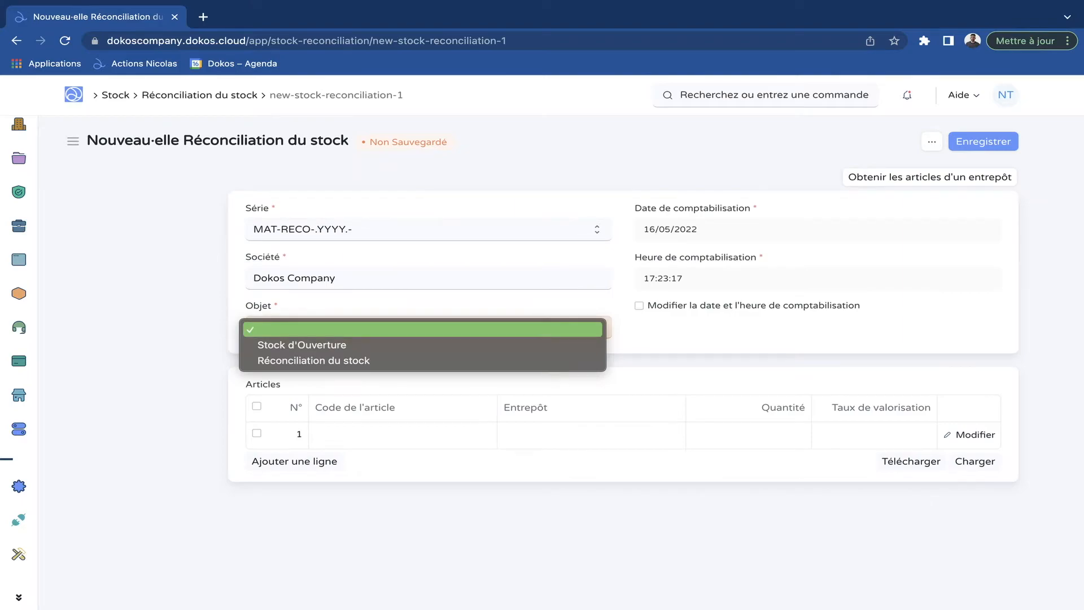
key(Escape)
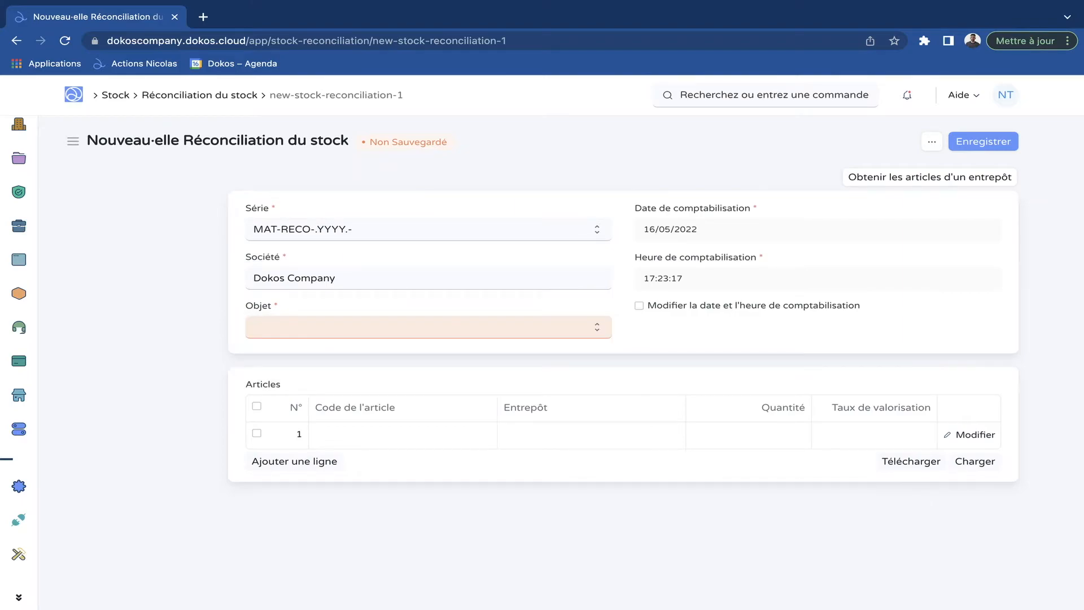
click(428, 328)
key(Return)
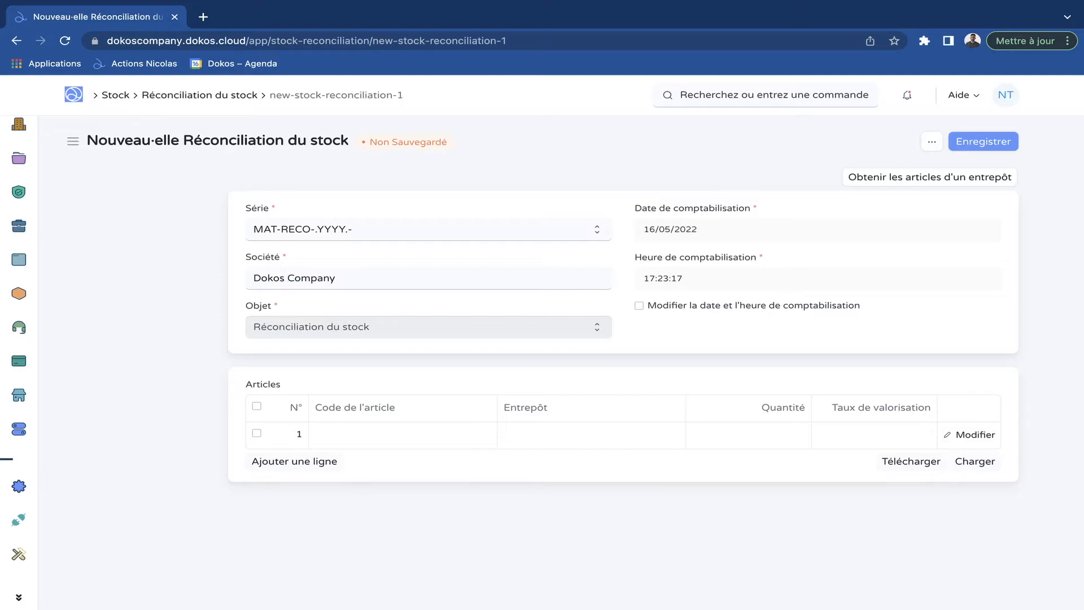
Enter the Dokoboard item with warehouse Magasins - DC in the first article line of the reconciliation.
click(373, 436)
text(do)
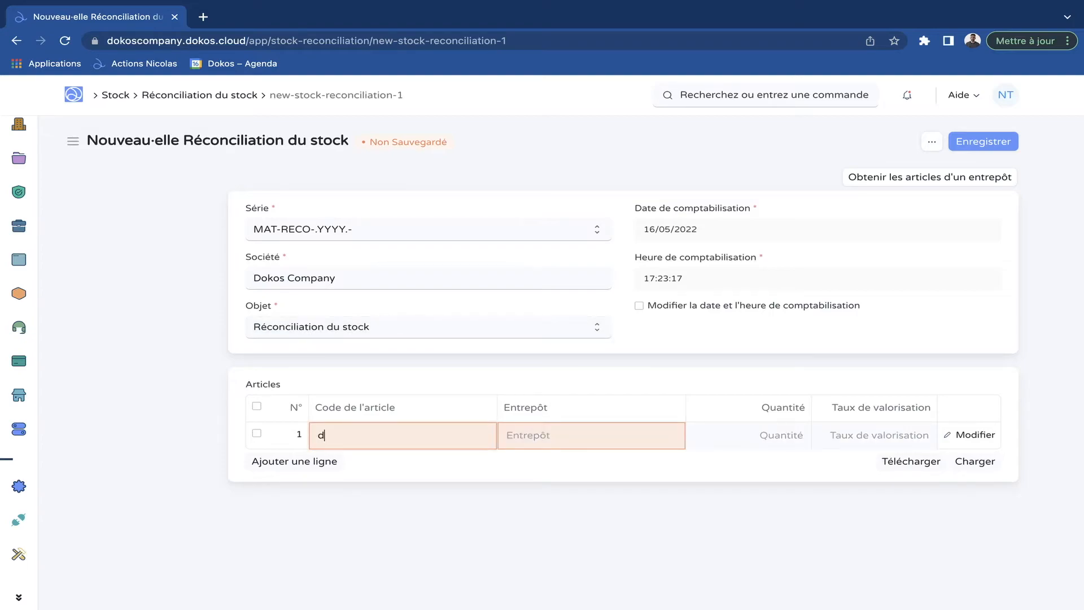
key(Return)
key(Tab)
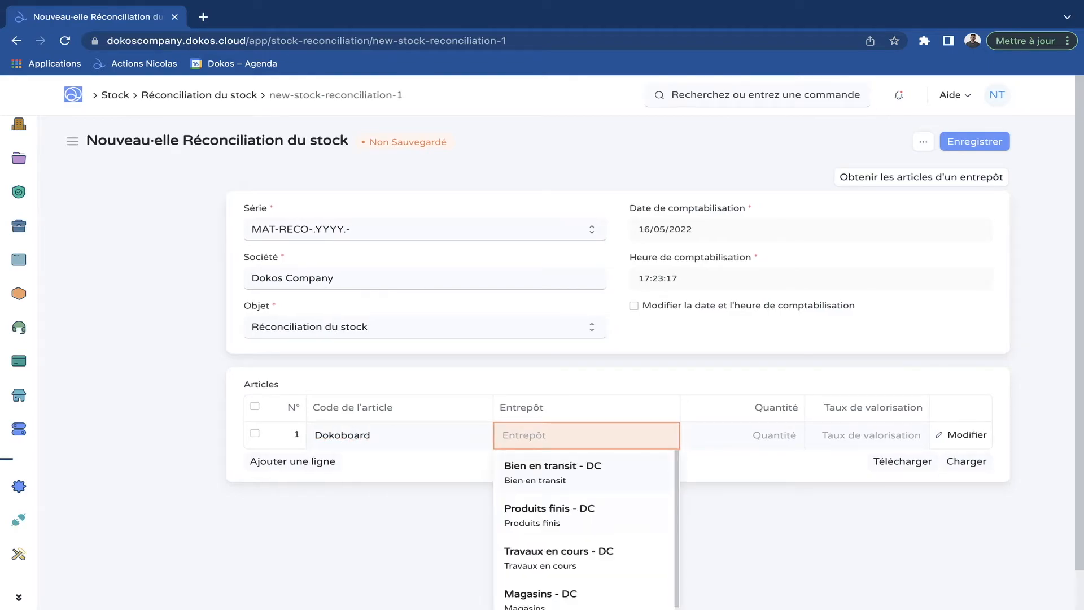
key(Down)
key(Return)
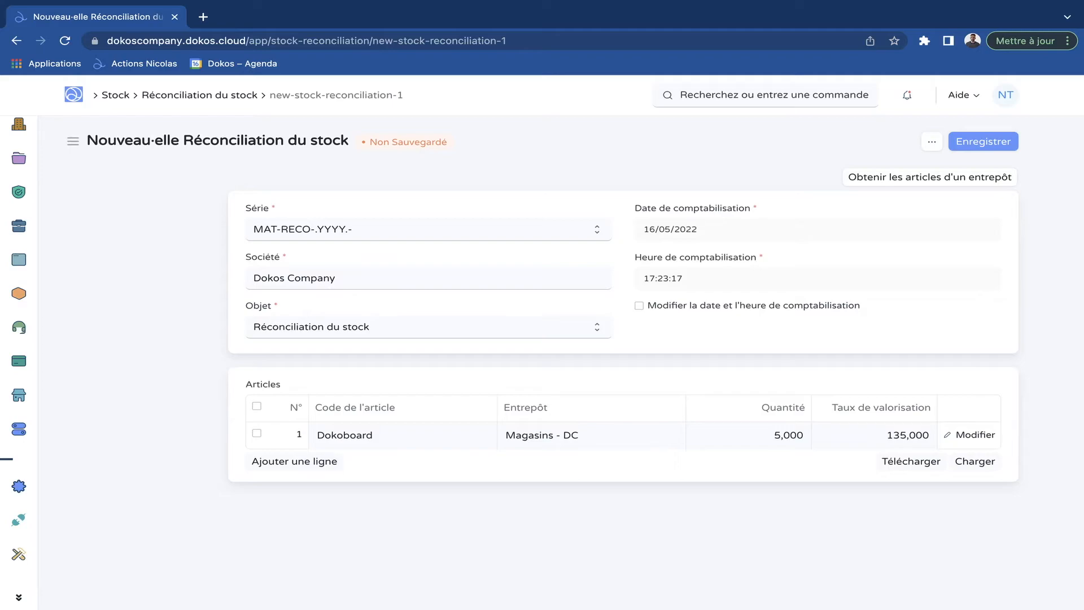
Set the Dokoboard line's quantity to 4, then save and submit the stock reconciliation.
click(785, 435)
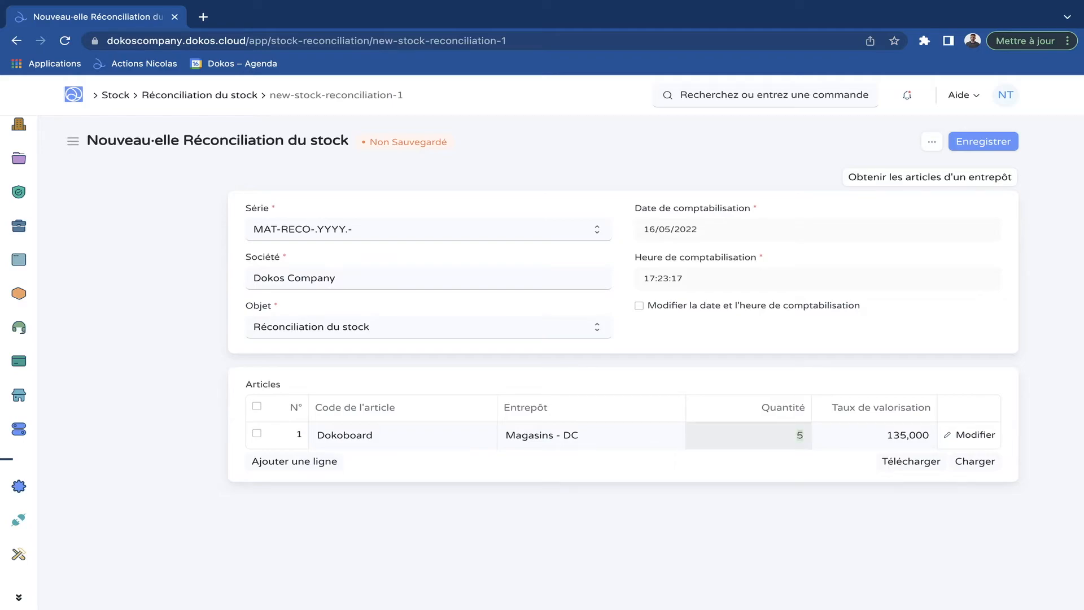
text(4)
click(760, 472)
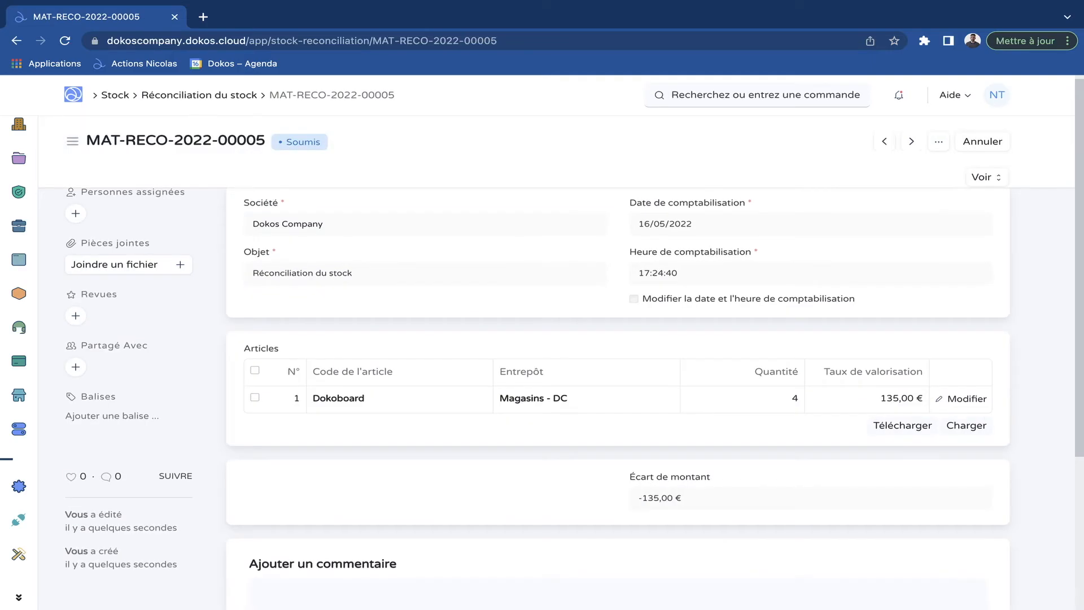
Review the article line and the Écart de montant value in the submitted stock reconciliation.
scroll(618, 339, down, 3)
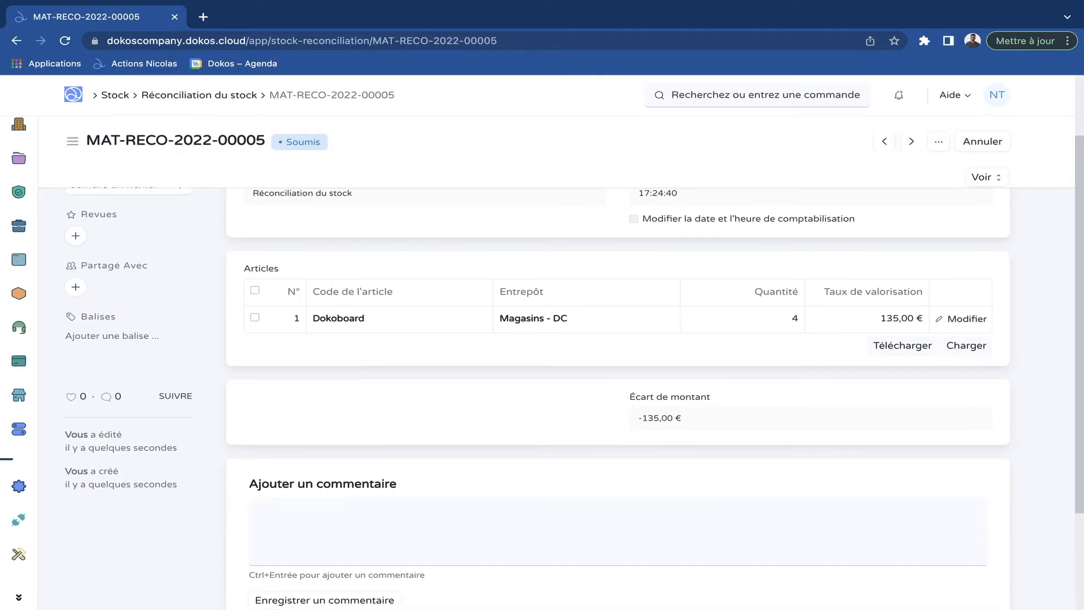
scroll(617, 339, up, 2)
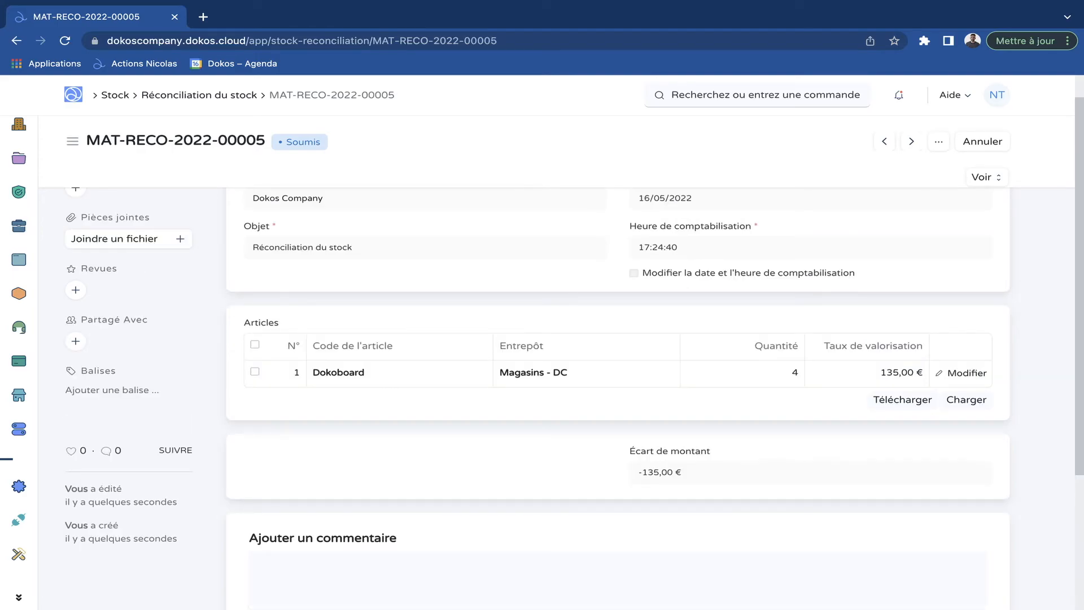
scroll(618, 339, down, 2)
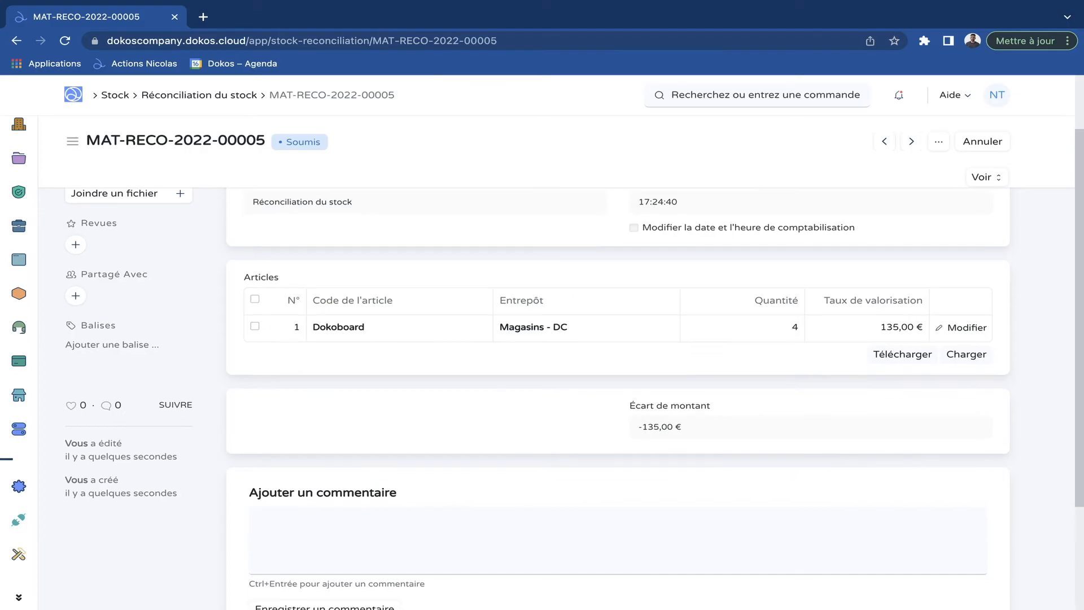
Open the Dokoboard item record from the Stock module and check its Magasins - DC stock level.
scroll(618, 339, down, 2)
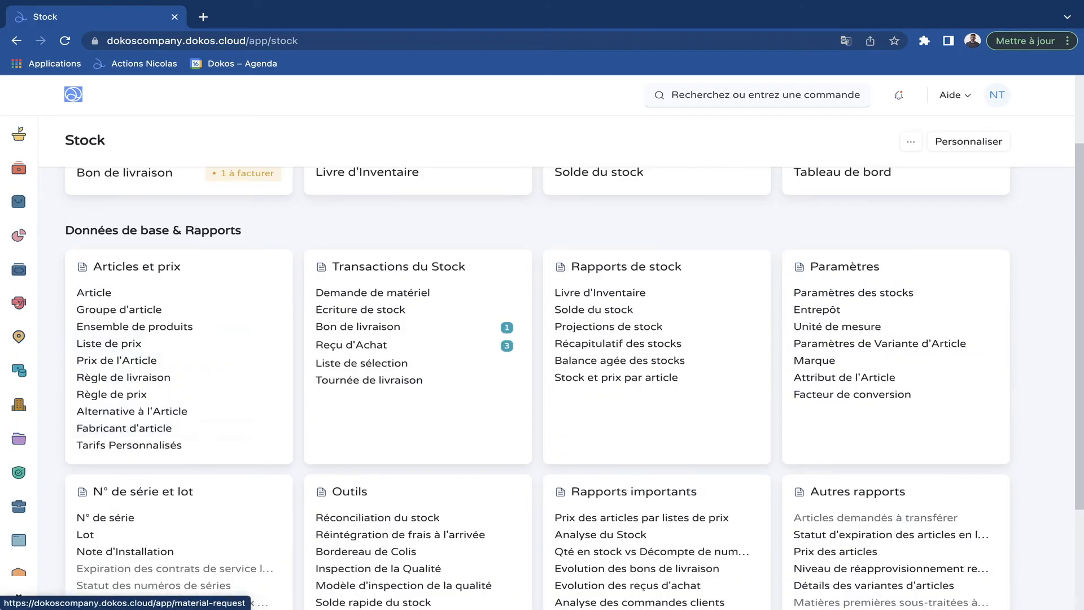
click(95, 292)
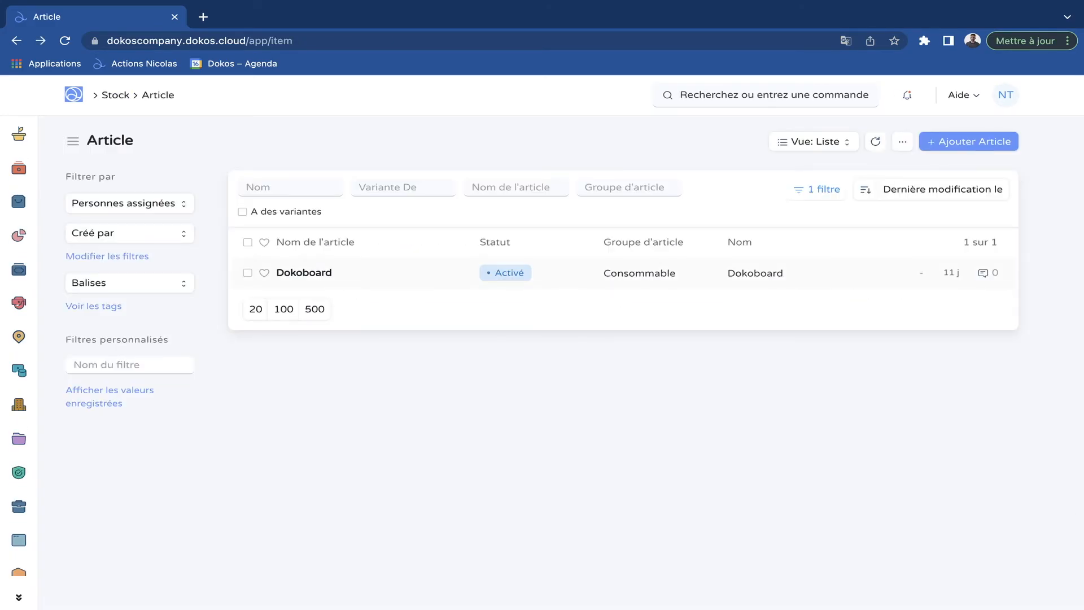
click(348, 274)
scroll(617, 395, down, 8)
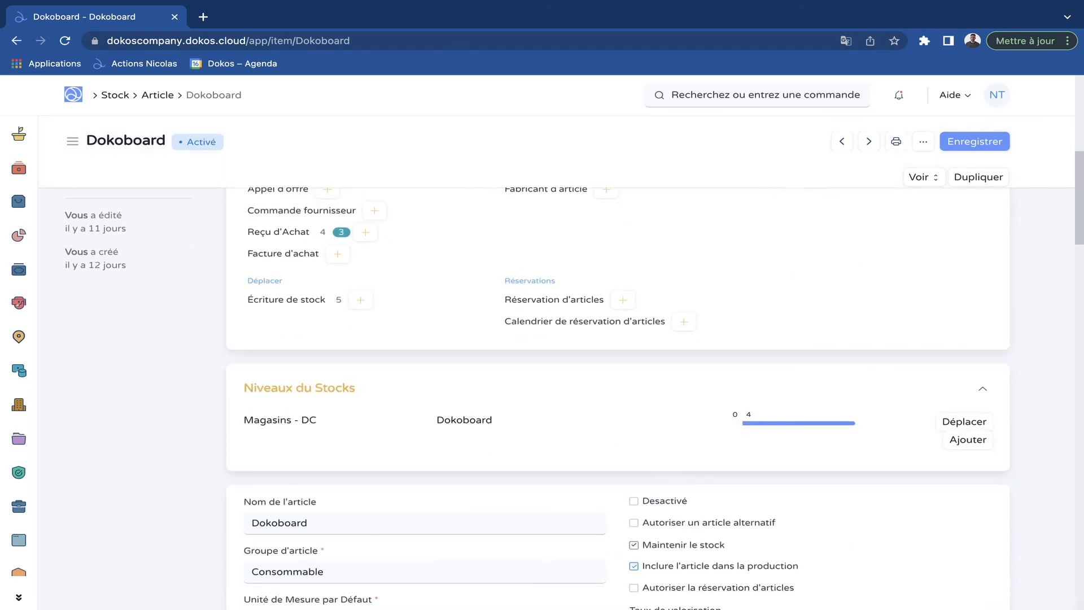
scroll(617, 396, down, 1)
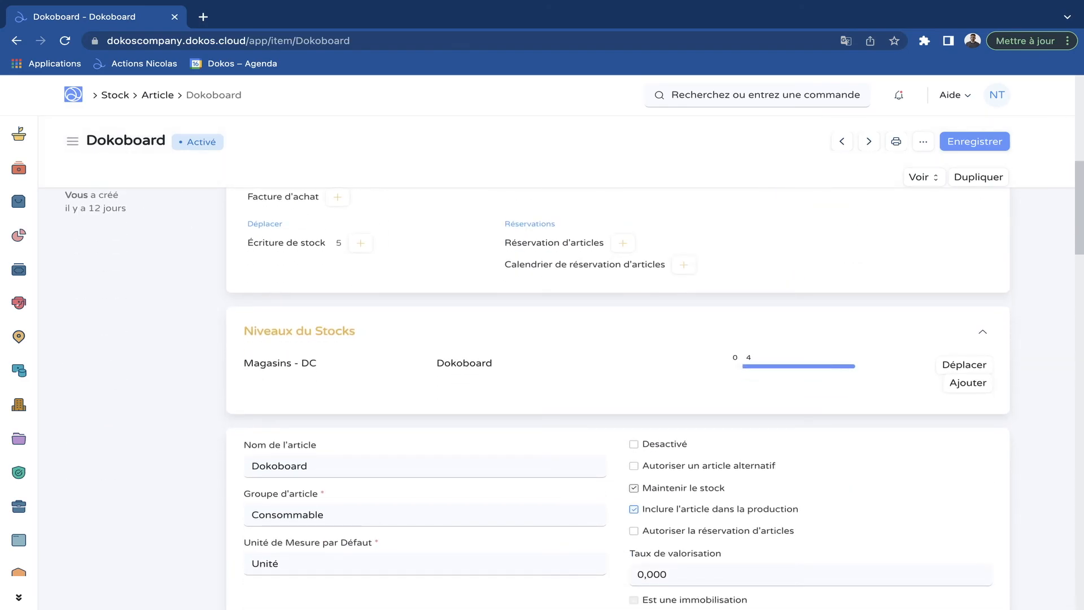
mouse_move(798, 366)
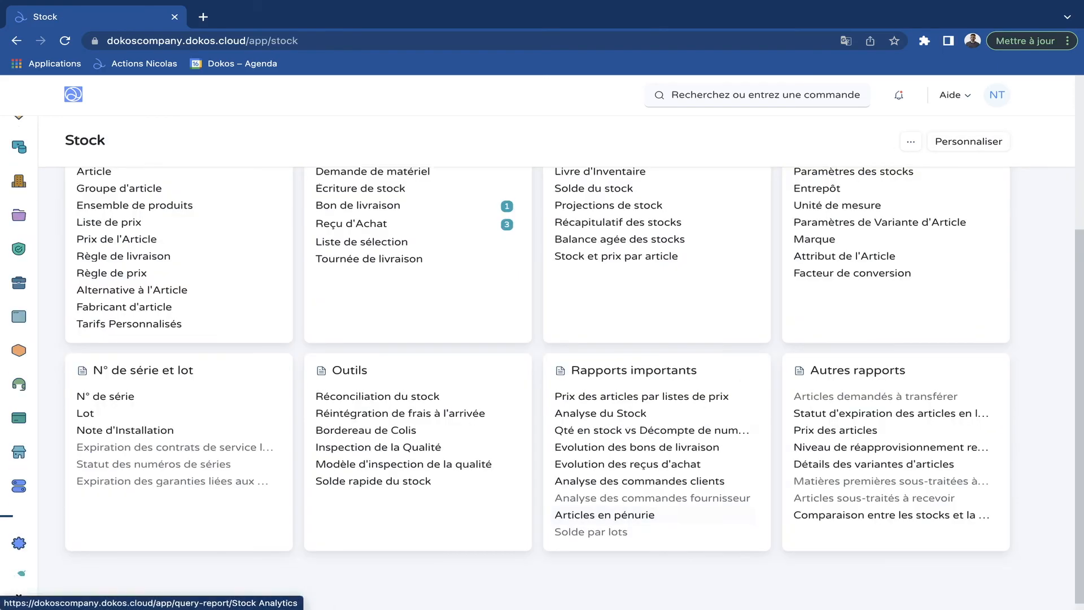
Return to the Stock module and look over its available reports and tools.
scroll(574, 385, up, 1)
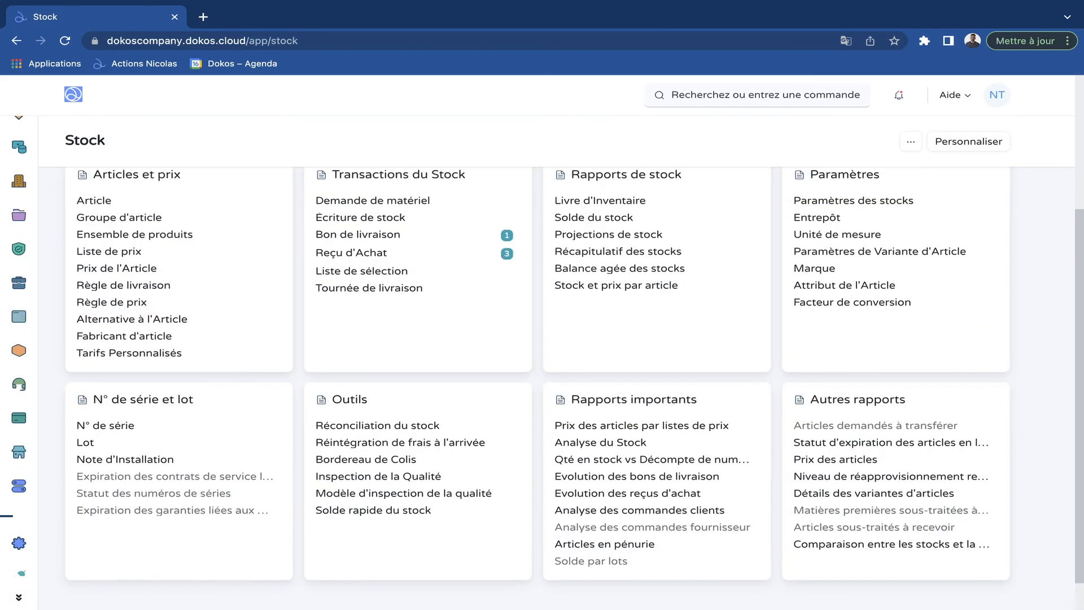